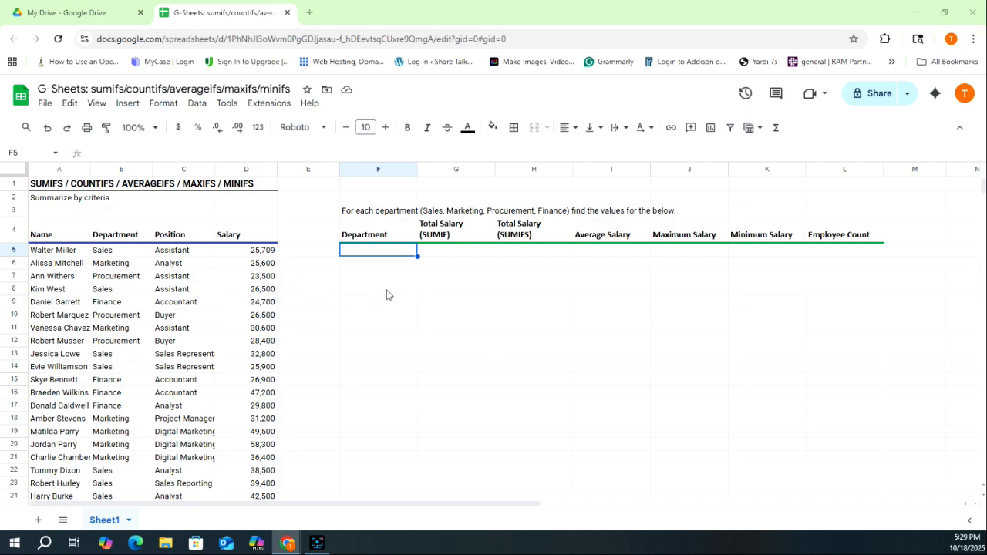
# - Enter =UNIQUE(B5:B46) in F5 to list Sales, Marketing, Procurement and Finance
pyautogui.write('=UNIQUE(')
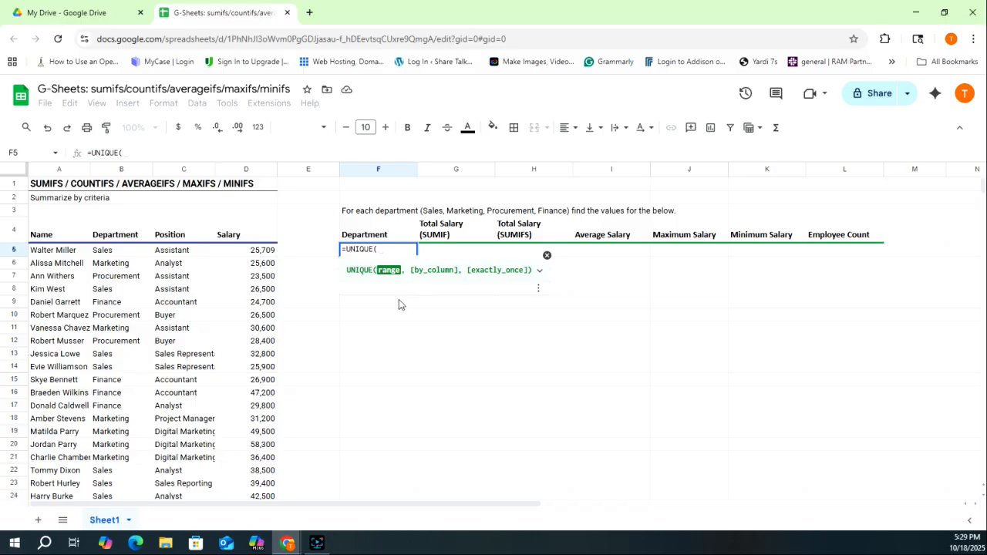
pyautogui.click(124, 255)
pyautogui.hotkey('ctrl', 'shift', 'Down')
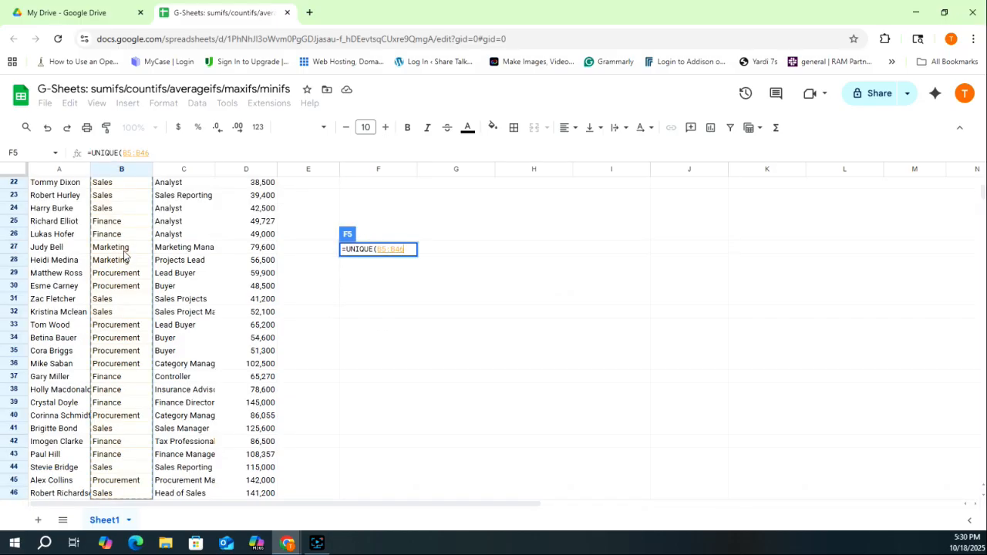
pyautogui.write(')')
pyautogui.press('Return')
pyautogui.scroll(2, 126, 254)
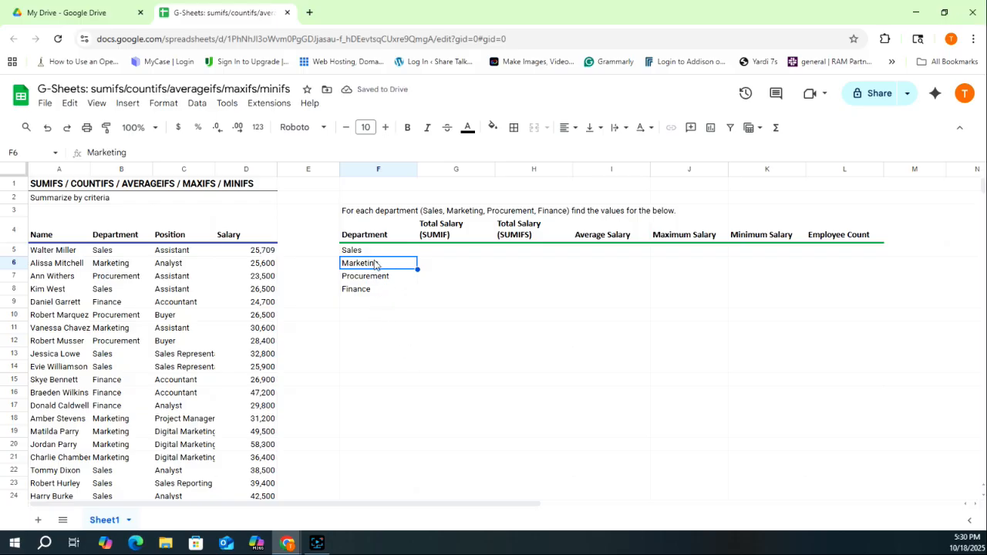
pyautogui.press('Up')
pyautogui.press('Right')
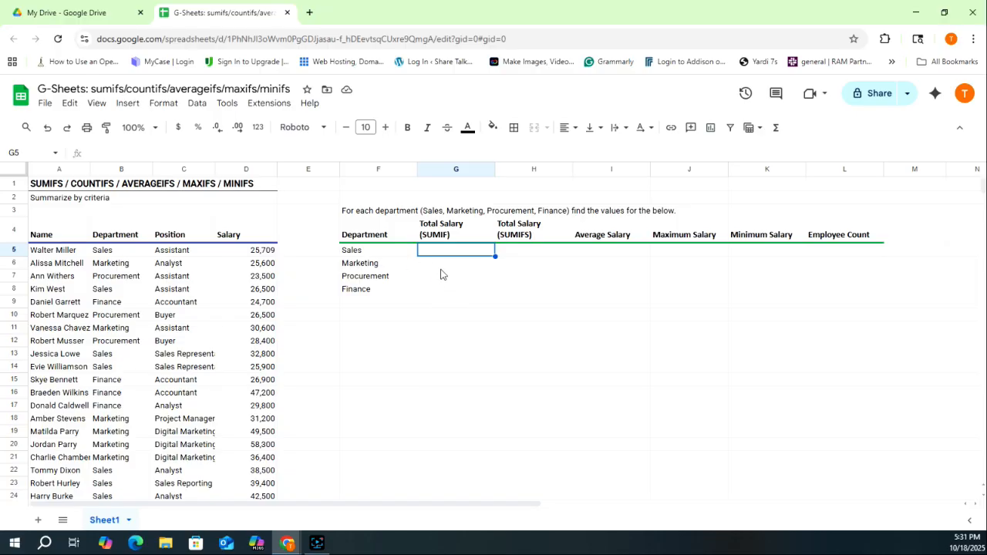
# - Enter =SUMIF($B$5:$B$46,F5,$D$5:$D$46) in G5 and autofill it for all four departments
pyautogui.write('=')
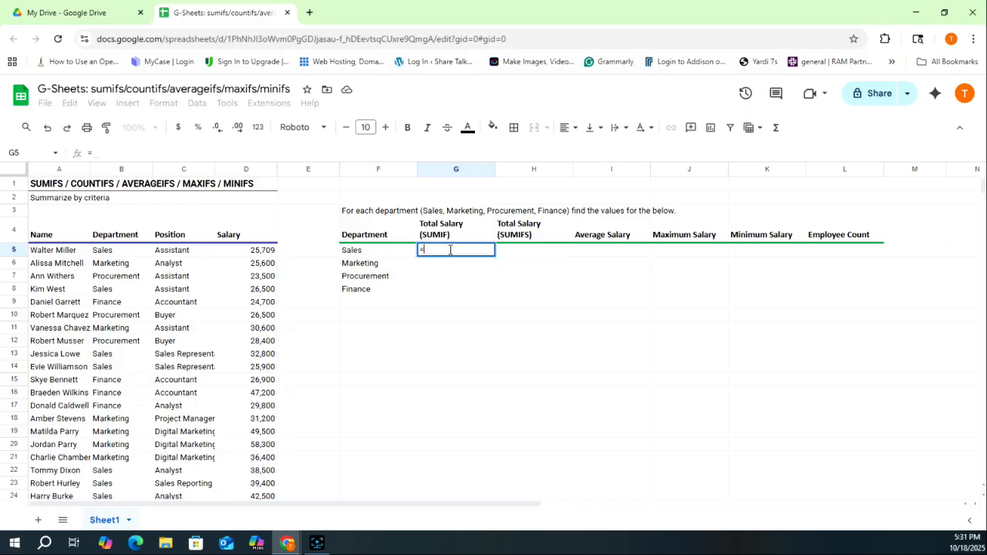
pyautogui.write('sumif')
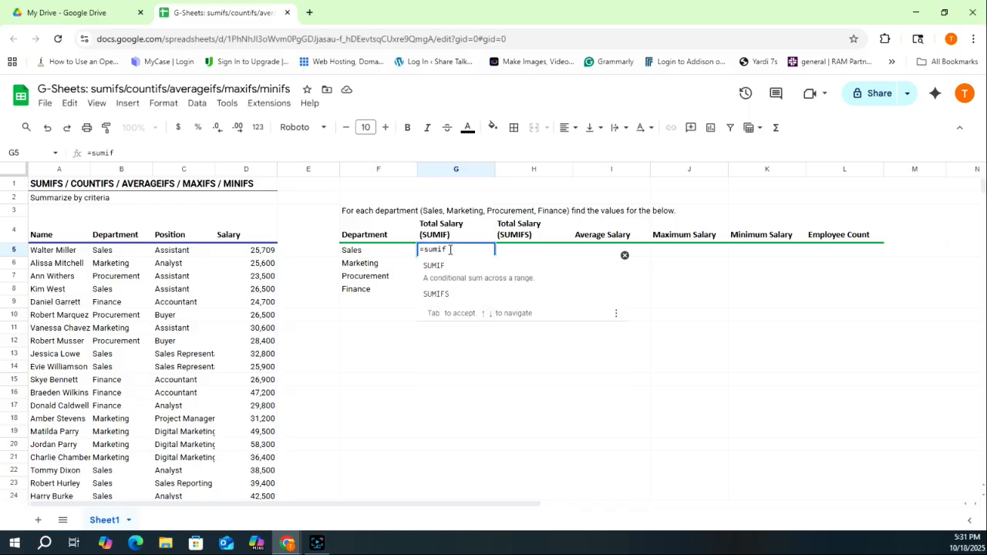
pyautogui.write('(')
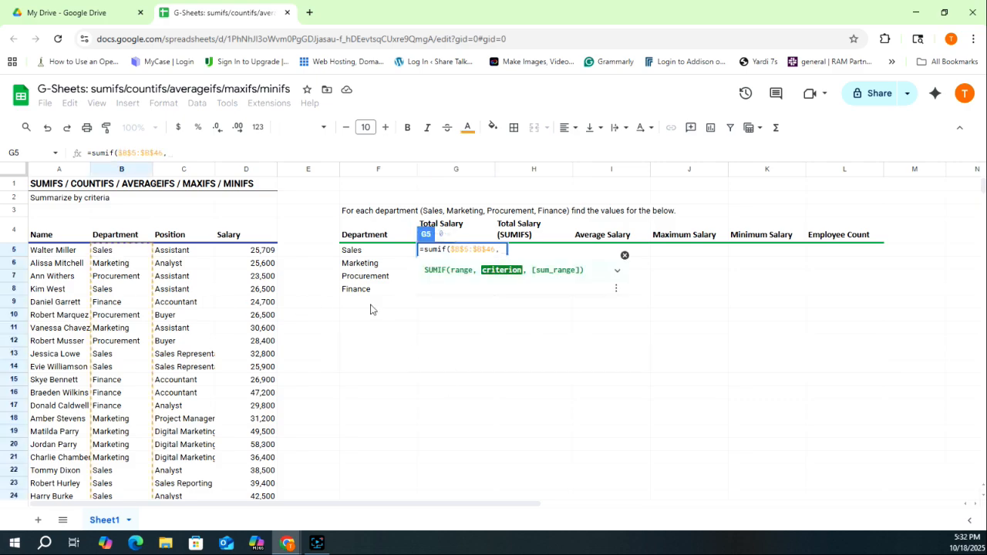
pyautogui.click(372, 254)
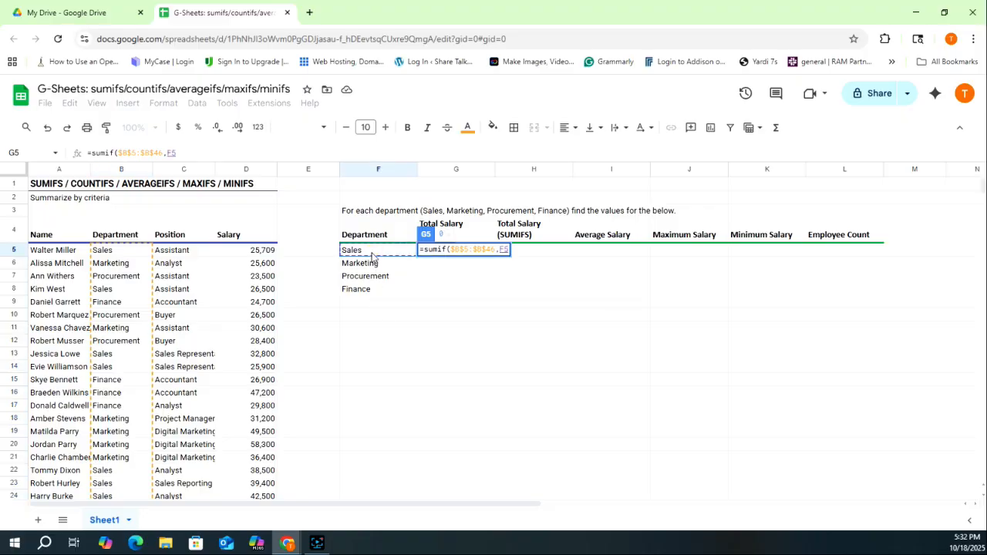
pyautogui.write(',')
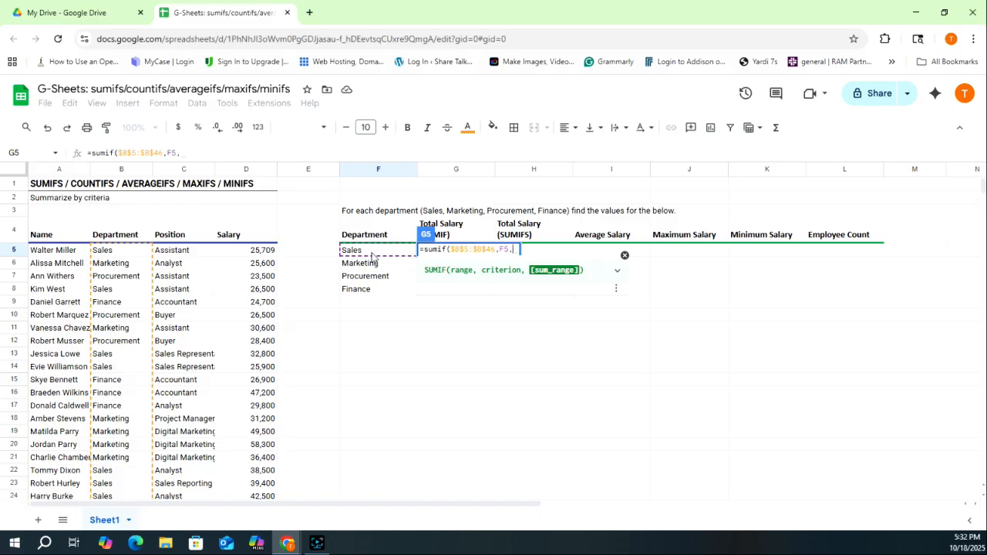
pyautogui.click(266, 253)
pyautogui.hotkey('ctrl', 'shift', 'Down')
pyautogui.write(')')
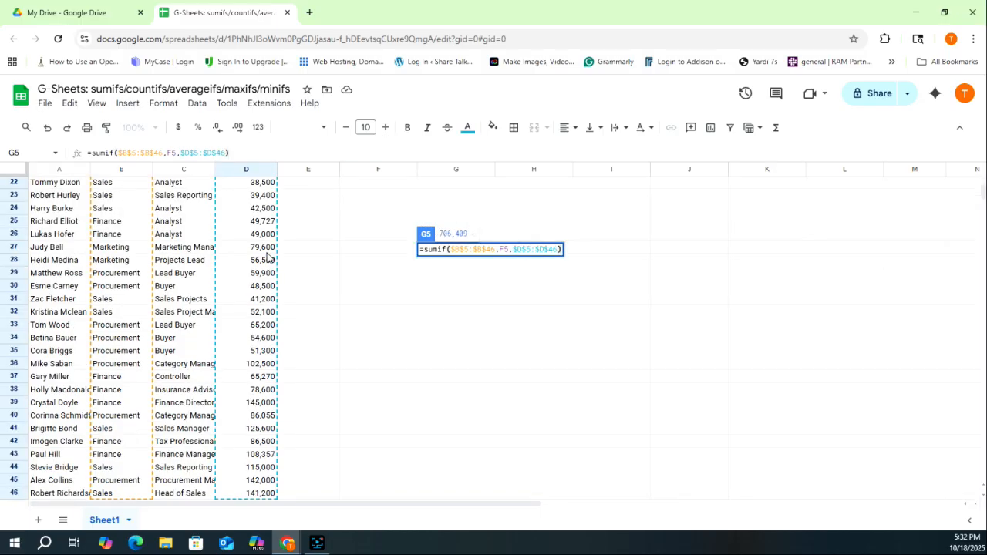
pyautogui.press('Return')
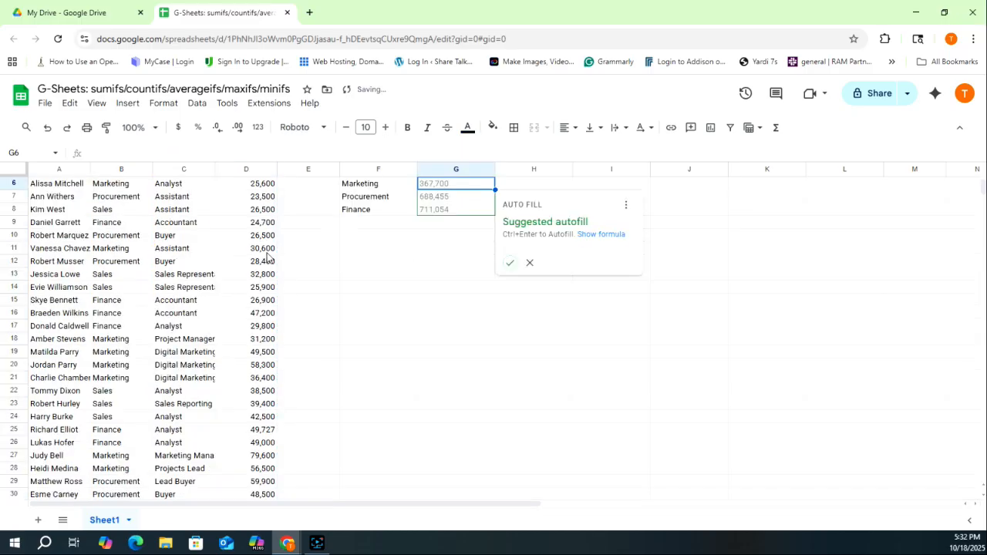
pyautogui.scroll(2, 399, 286)
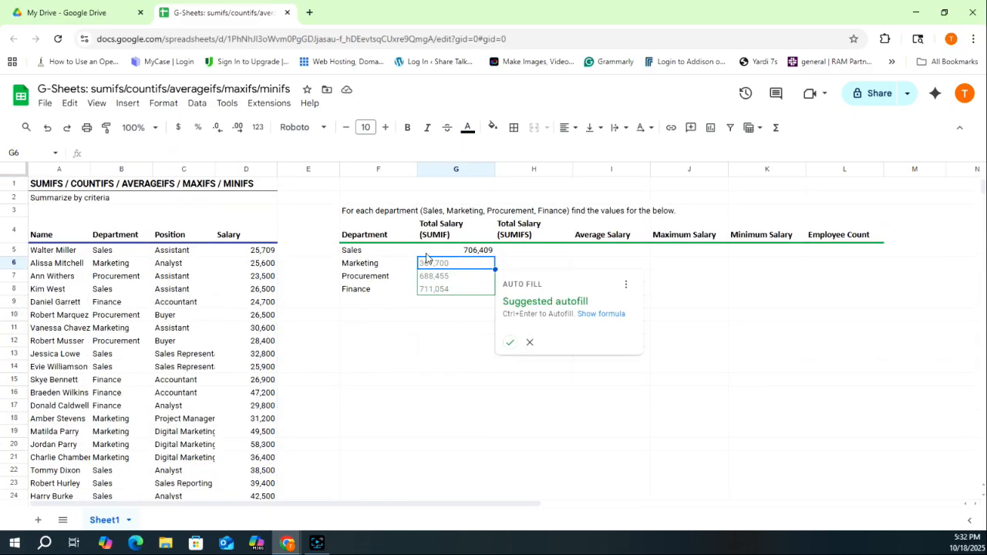
pyautogui.click(509, 343)
pyautogui.click(539, 251)
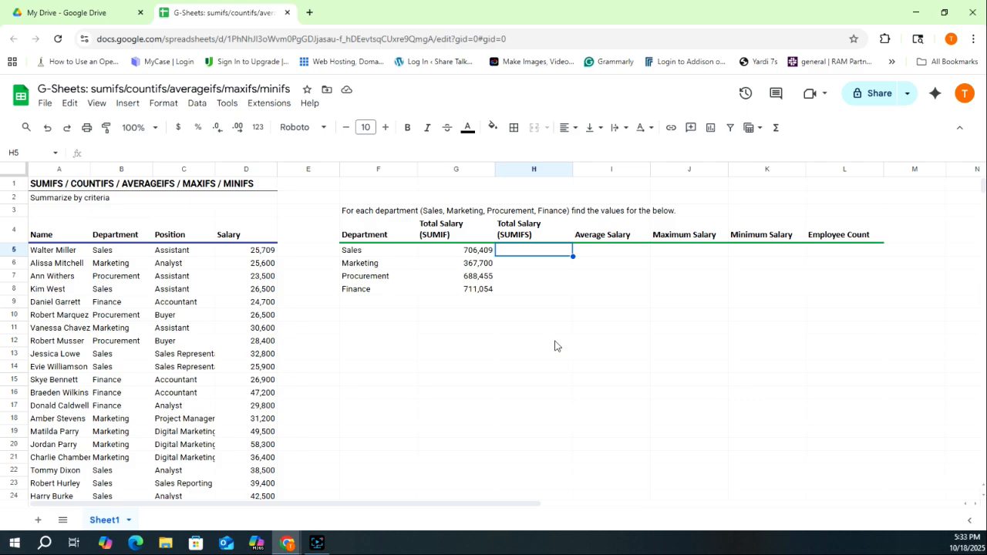
# - Enter =SUMIFS($D$5:$D$46,$B$5:$B$46,F5) in H5 and autofill it down to H8
pyautogui.write('=sumifs(')
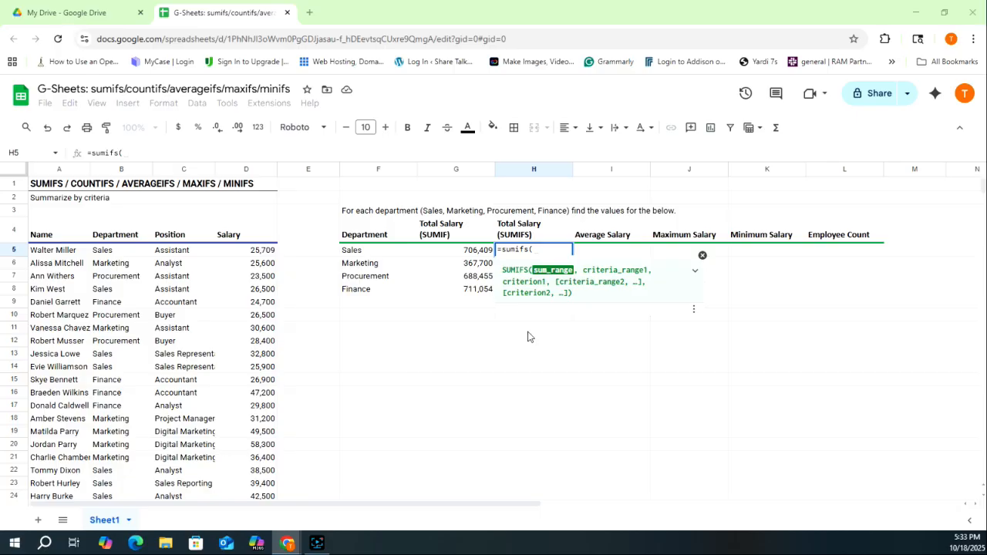
pyautogui.click(260, 252)
pyautogui.hotkey('ctrl', 'shift', 'Down')
pyautogui.press('F4')
pyautogui.write(',')
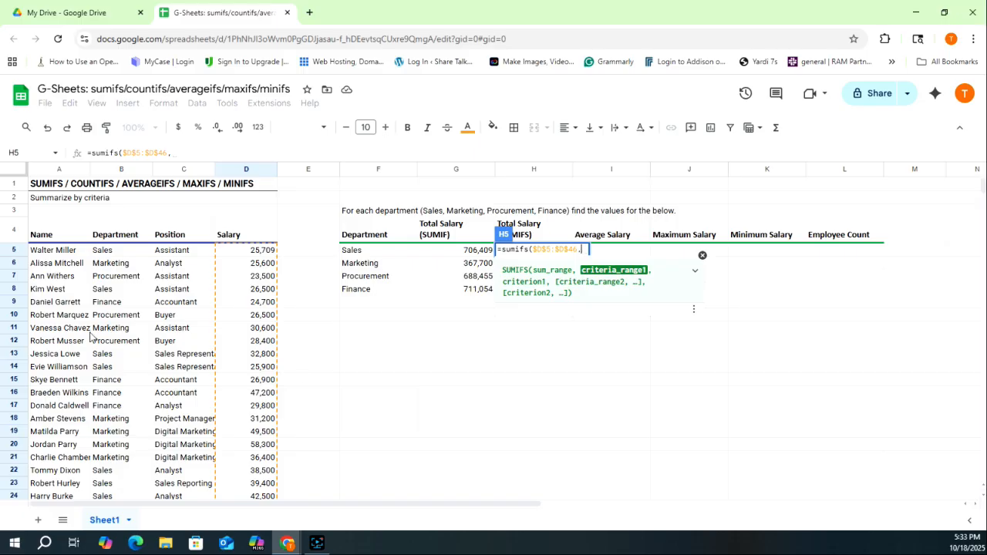
pyautogui.click(136, 251)
pyautogui.hotkey('ctrl', 'shift', 'Down')
pyautogui.press('F4')
pyautogui.write(',')
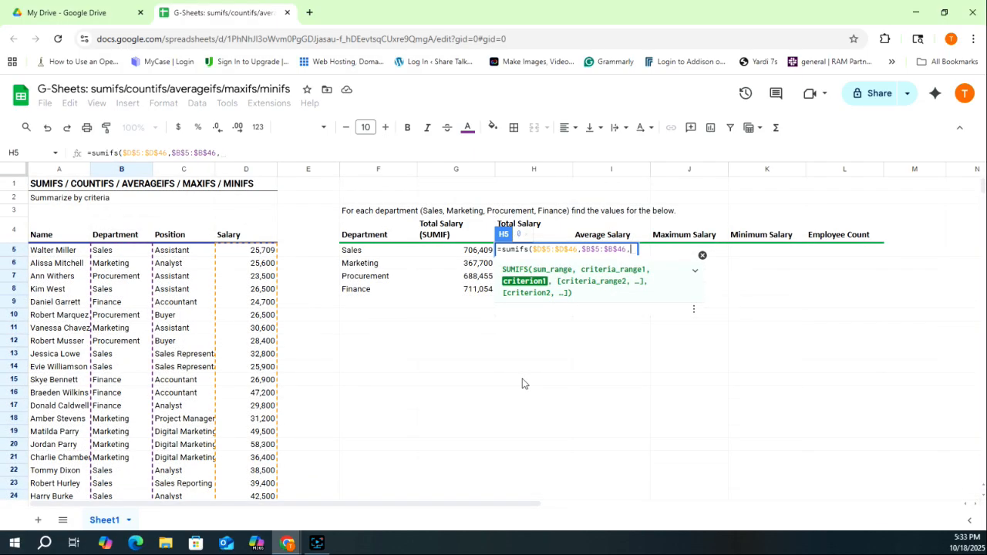
pyautogui.click(364, 254)
pyautogui.write(')')
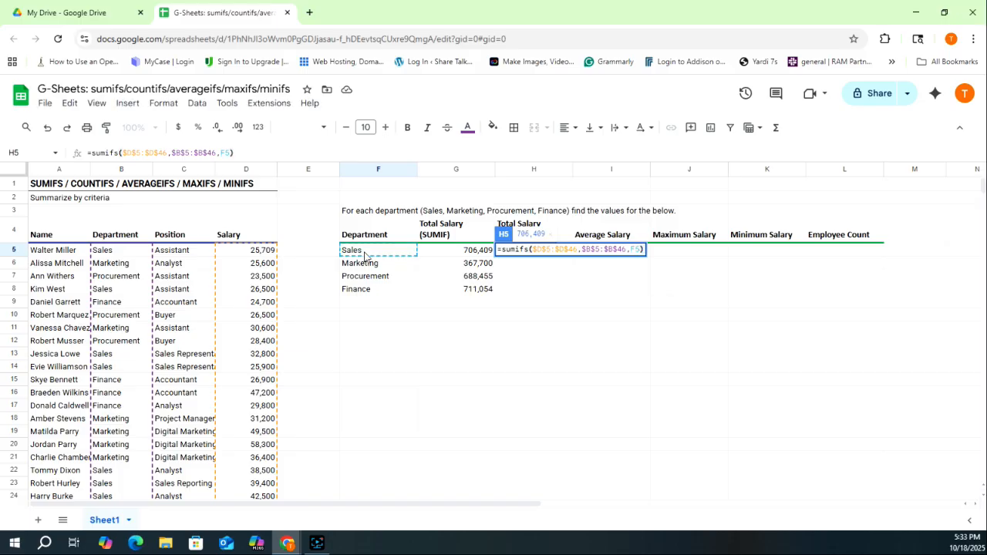
pyautogui.press('Return')
pyautogui.click(588, 342)
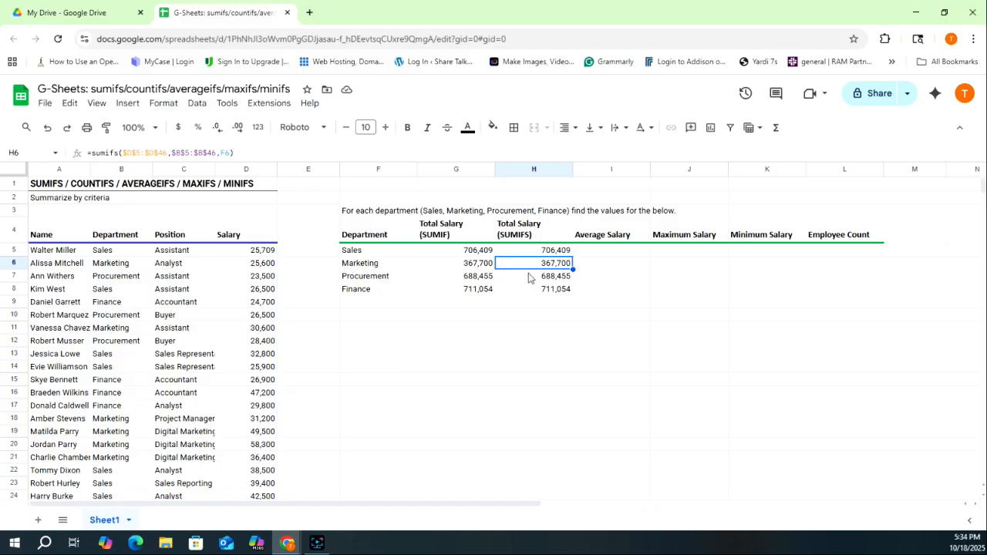
# - Compare the SUMIF formula in G5 with the SUMIFS formula in H5
pyautogui.click(460, 254)
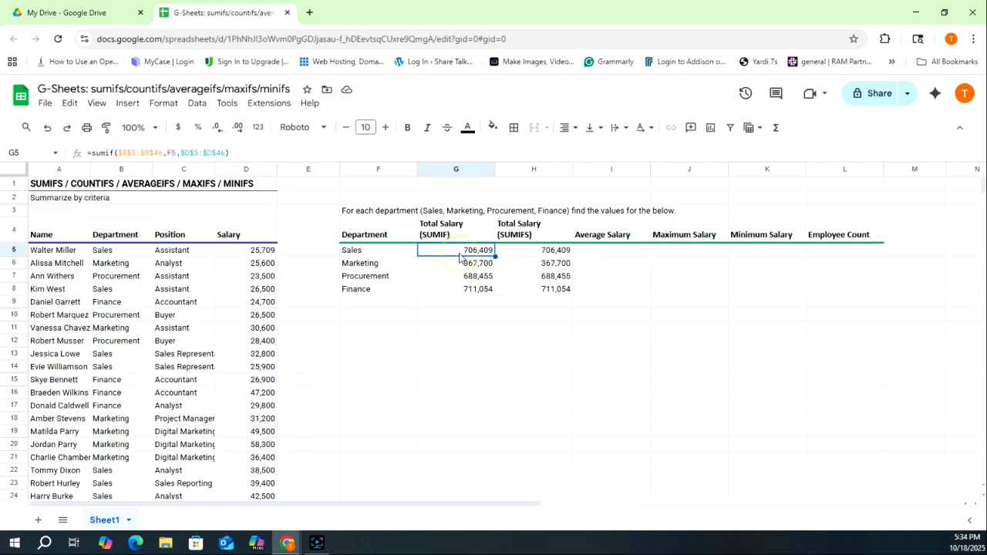
pyautogui.click(524, 254)
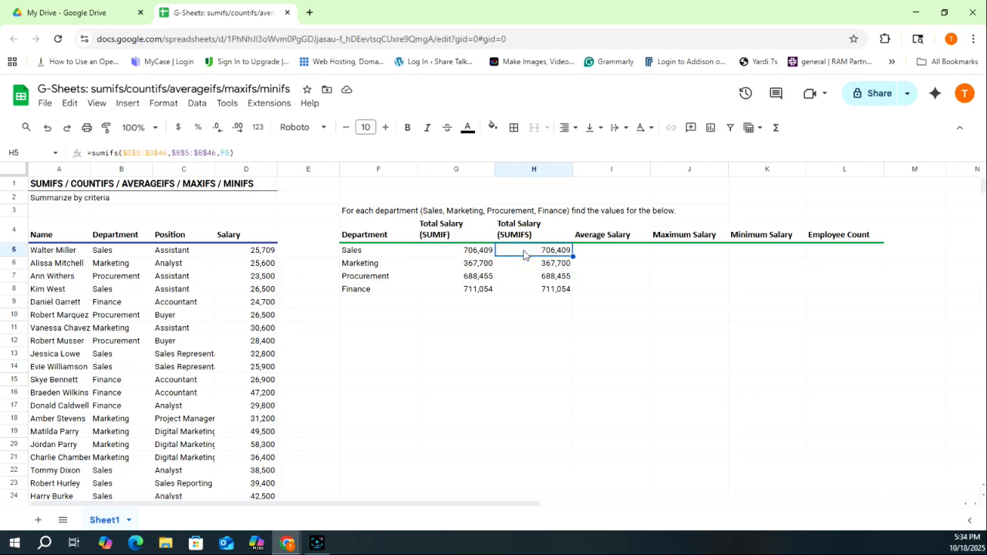
pyautogui.click(602, 255)
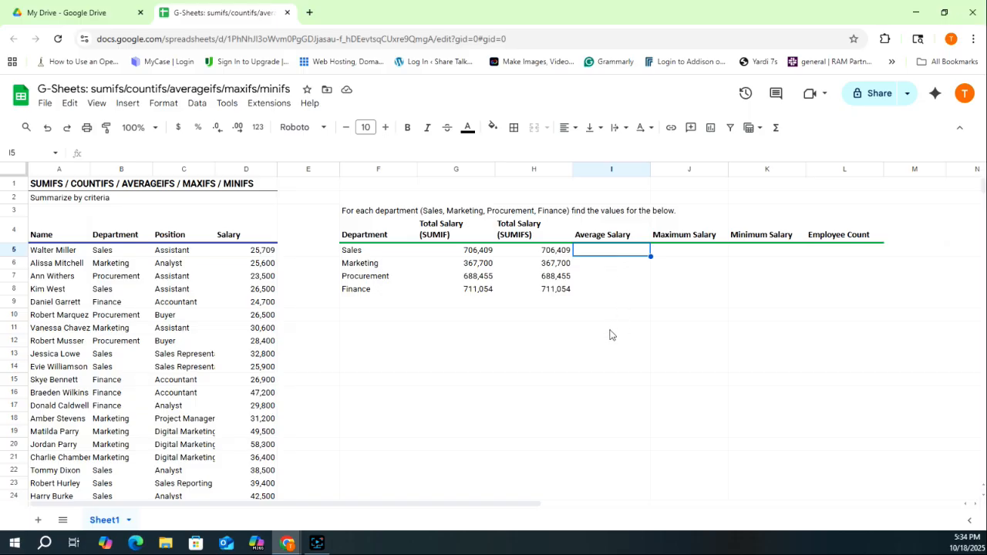
# - Paste only the H5 SUMIFS formula into I5:K5
pyautogui.click(555, 254)
pyautogui.hotkey('ctrl', 'c')
pyautogui.moveTo(606, 253); pyautogui.dragTo(737, 255)
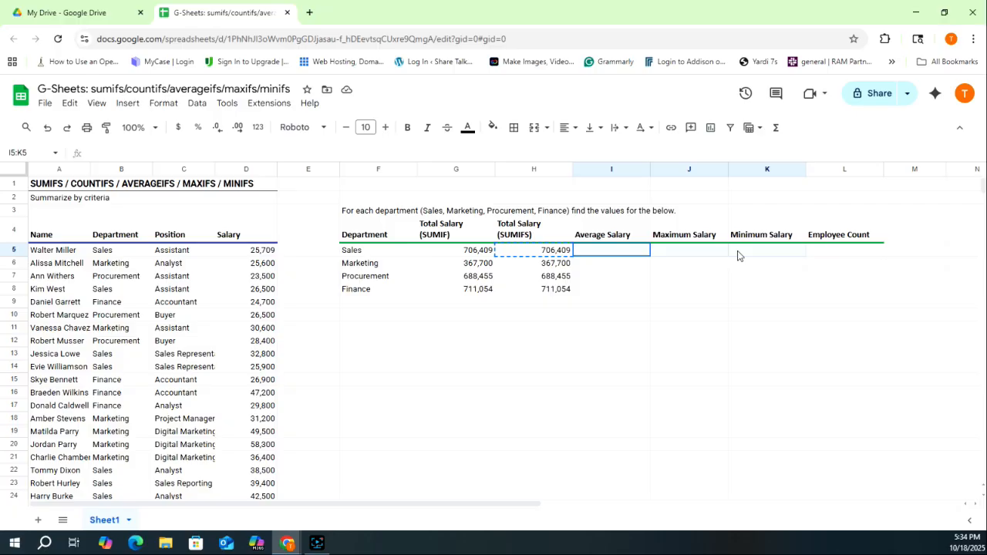
pyautogui.rightClick(709, 255)
pyautogui.moveTo(764, 199)
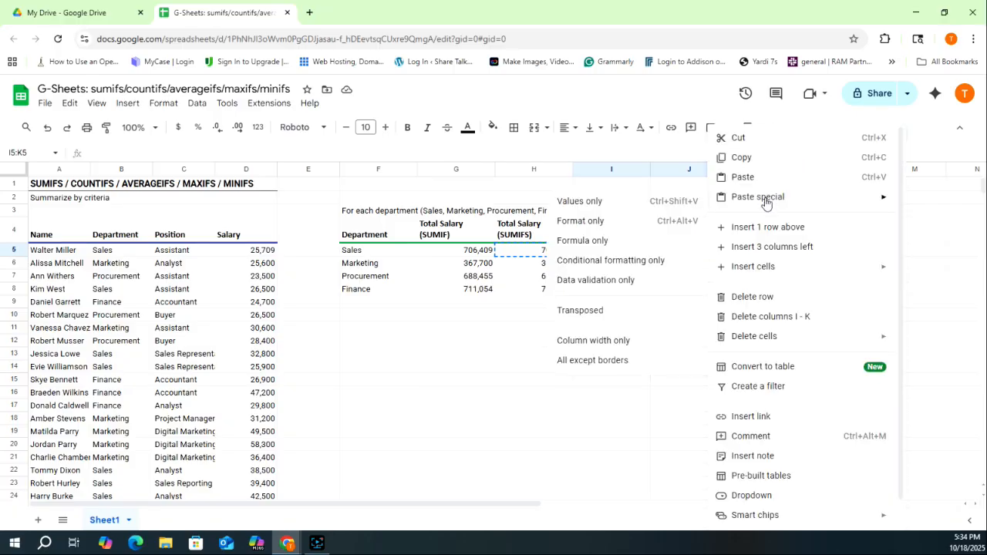
pyautogui.click(592, 242)
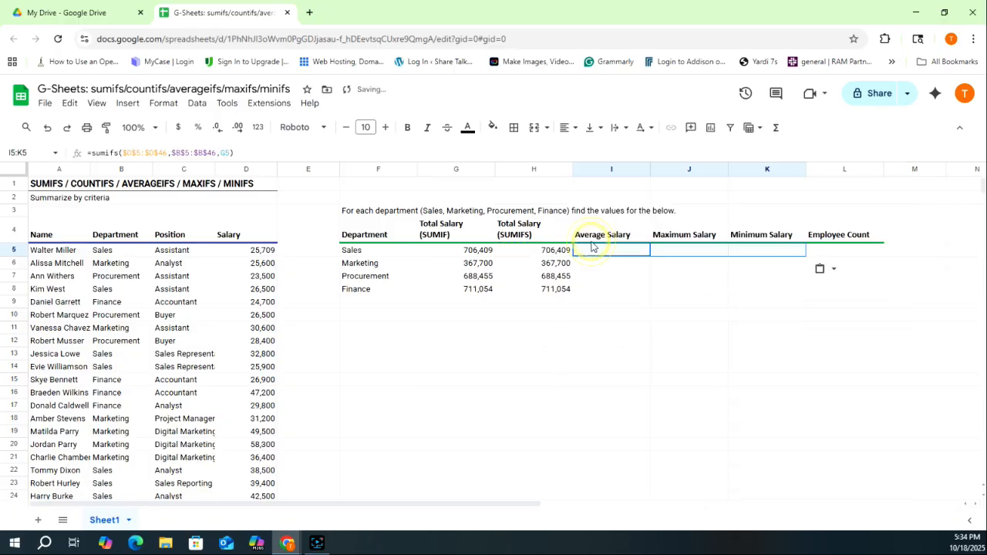
pyautogui.click(627, 254)
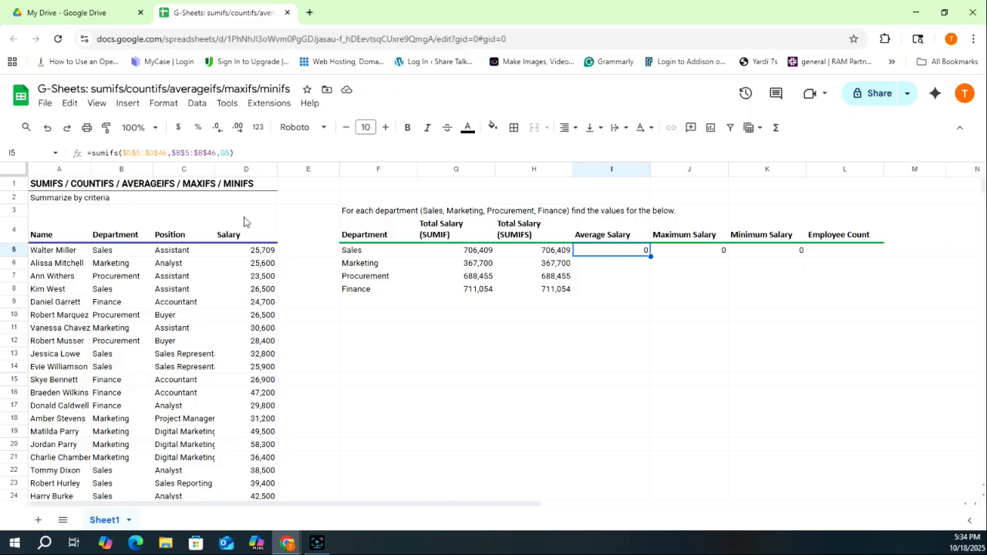
# - Change I5 to =averageifs($D$5:$D$46,$B$5:$B$46,F5) and autofill it to I8
pyautogui.doubleClick(106, 154)
pyautogui.write('averageifs')
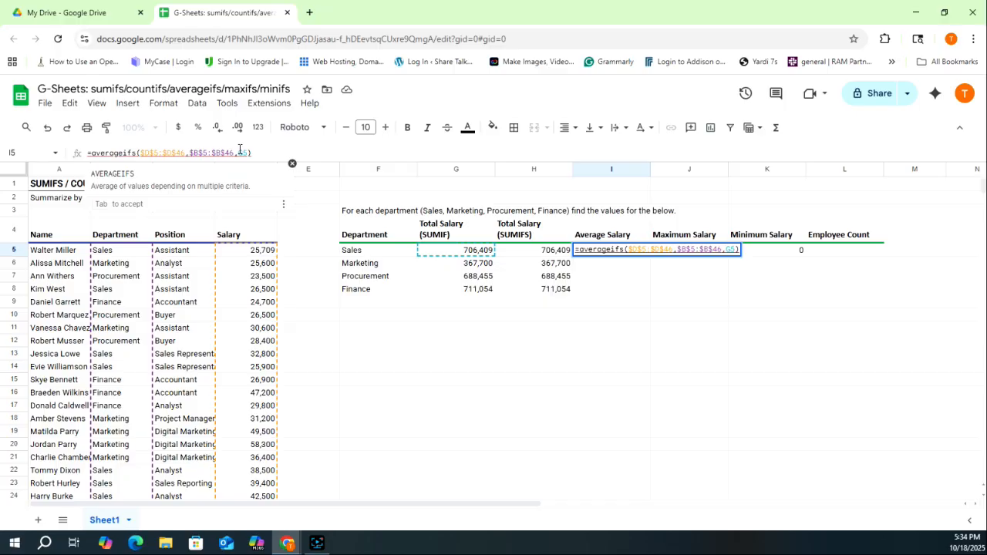
pyautogui.click(243, 151)
pyautogui.press('BackSpace')
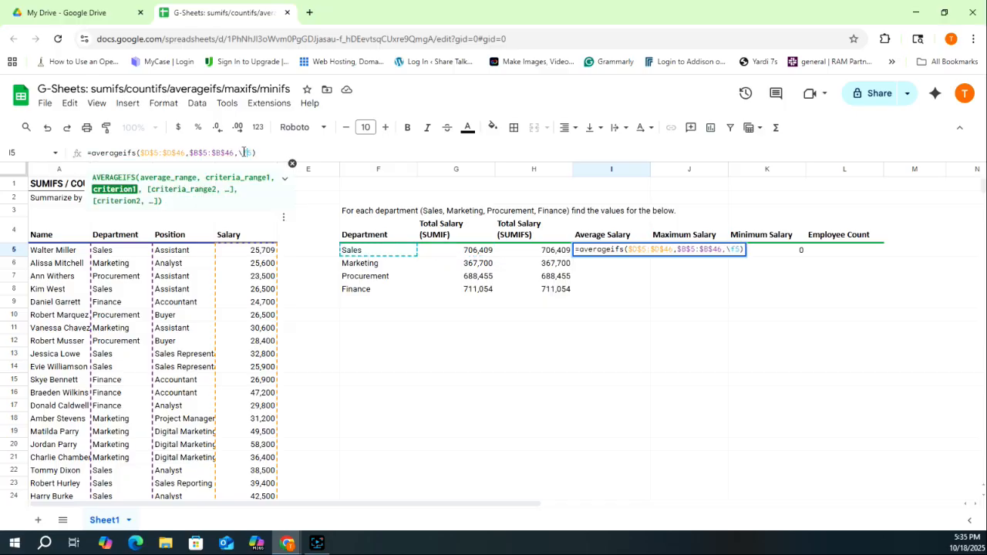
pyautogui.press('Return')
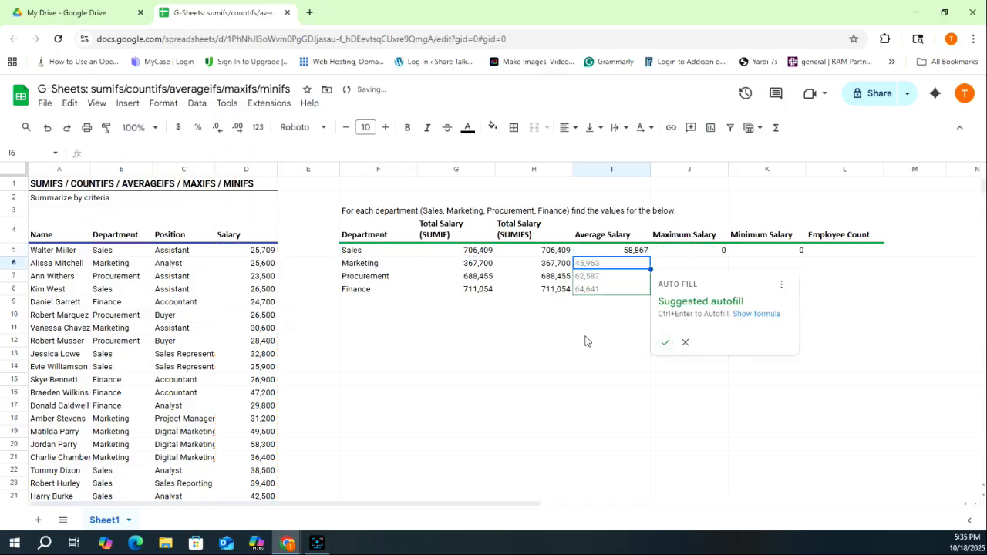
pyautogui.click(666, 342)
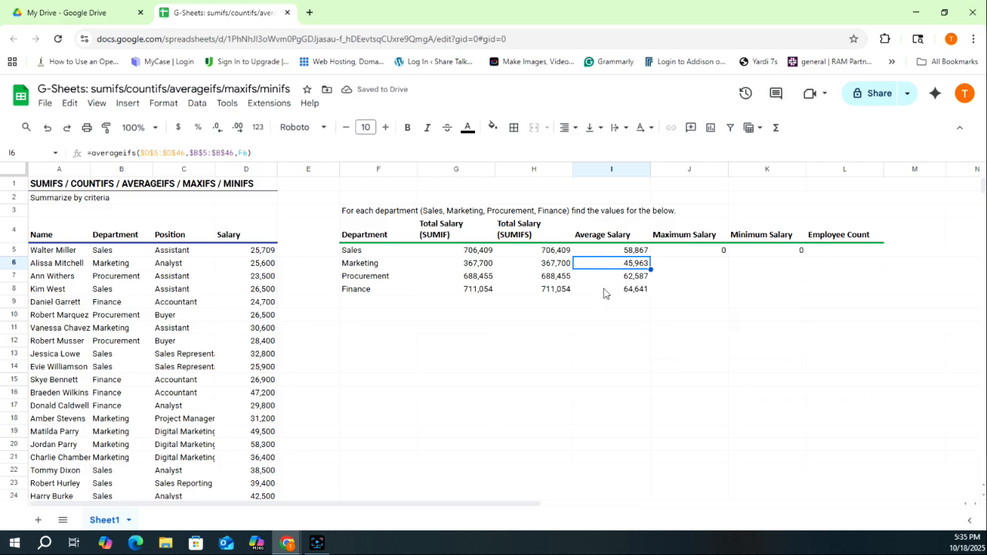
# - Change J5 to =maxifs($D$5:$D$46,$B$5:$B$46,F5) and autofill it to J8
pyautogui.click(687, 250)
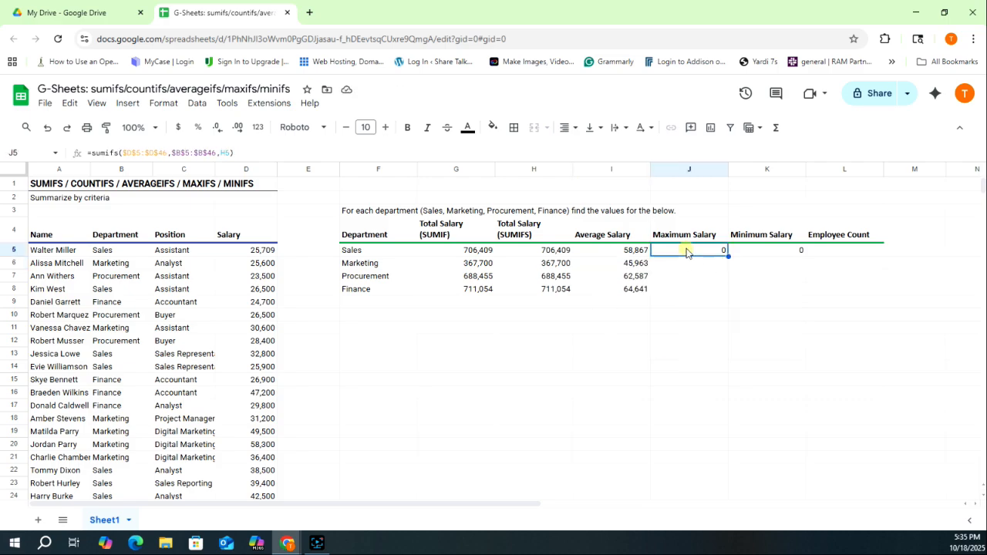
pyautogui.click(106, 153)
pyautogui.press('BackSpace')
pyautogui.press('BackSpace')
pyautogui.press('BackSpace')
pyautogui.write('max')
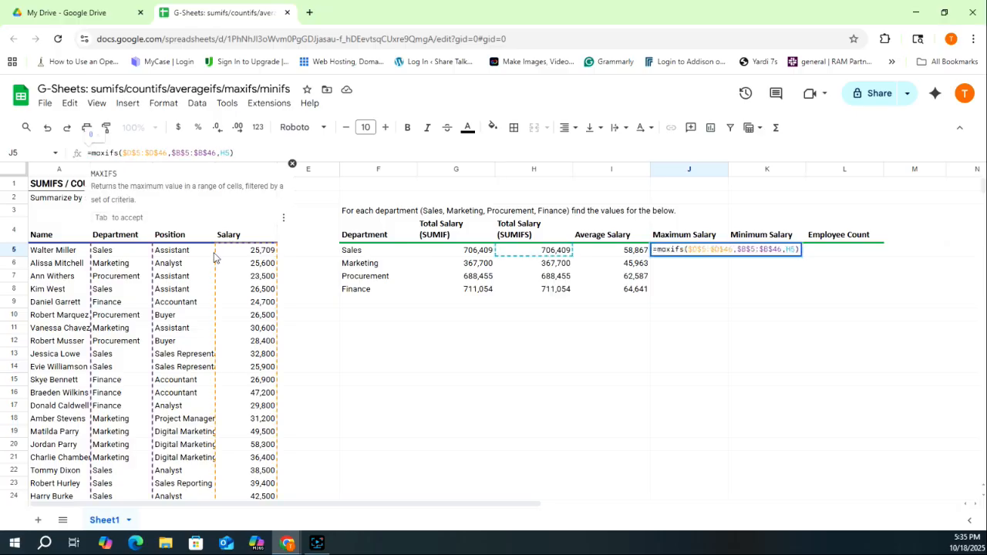
pyautogui.click(228, 154)
pyautogui.write('F5')
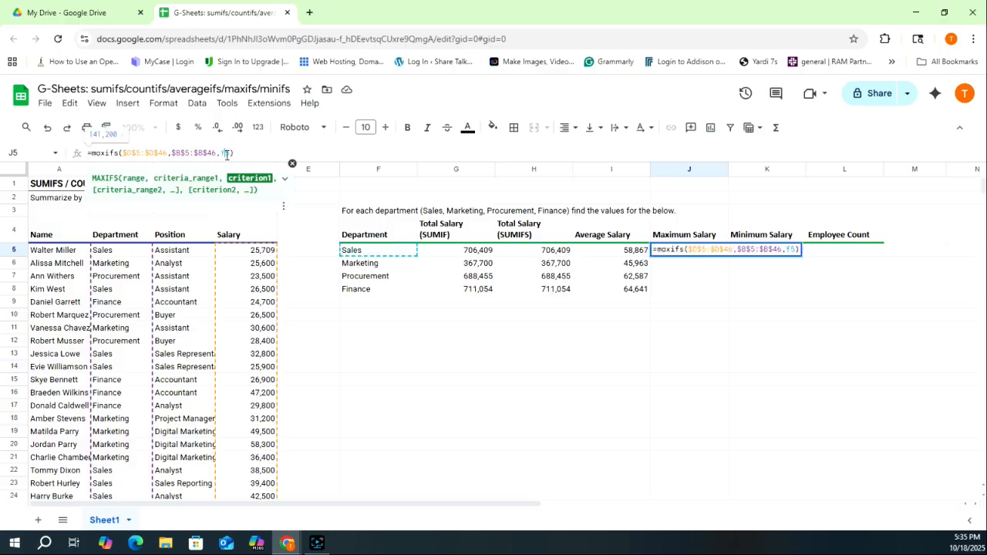
pyautogui.press('Return')
pyautogui.hotkey('ctrl', 'Return')
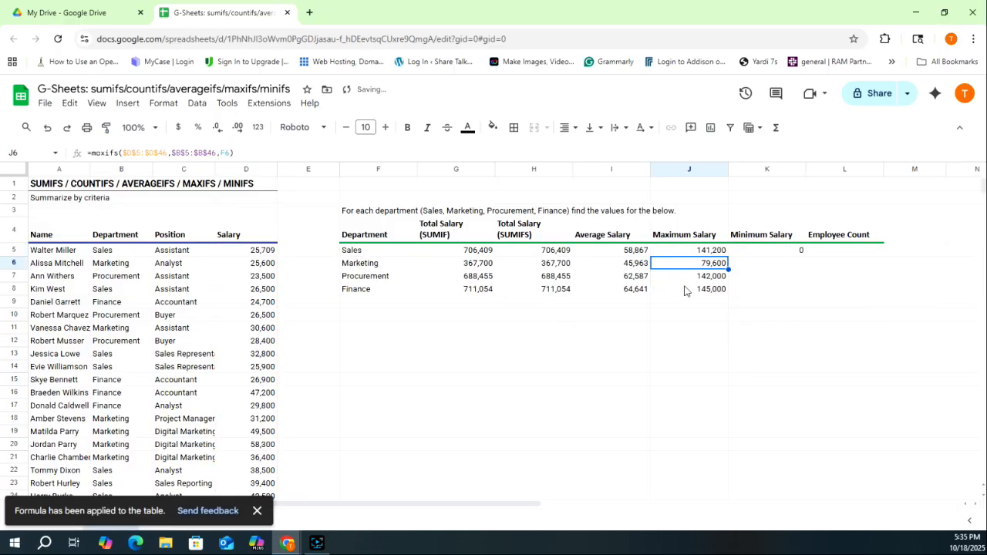
# - Change K5 to a MINIFS formula over the same ranges and autofill it to K8
pyautogui.click(784, 251)
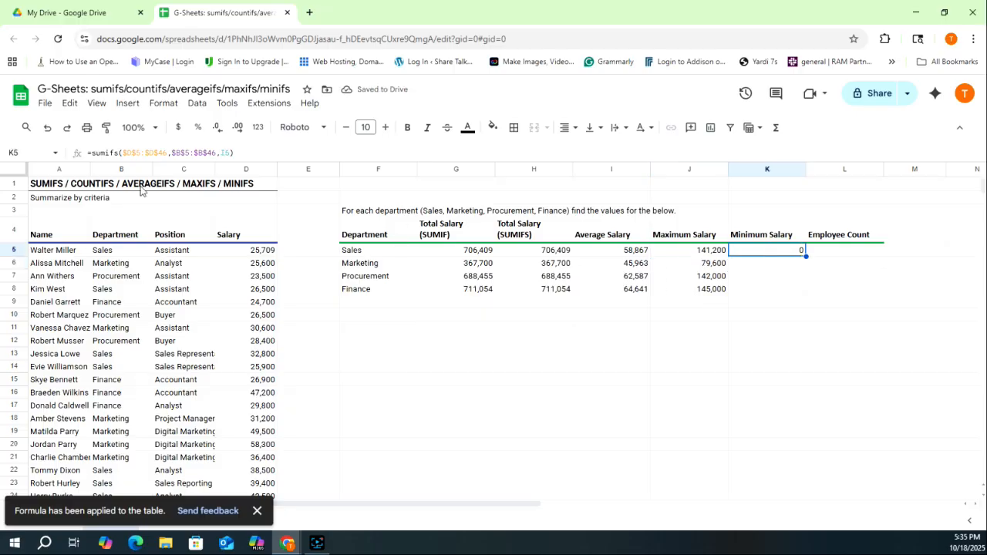
pyautogui.click(108, 153)
pyautogui.press('BackSpace')
pyautogui.press('BackSpace')
pyautogui.press('BackSpace')
pyautogui.write('min')
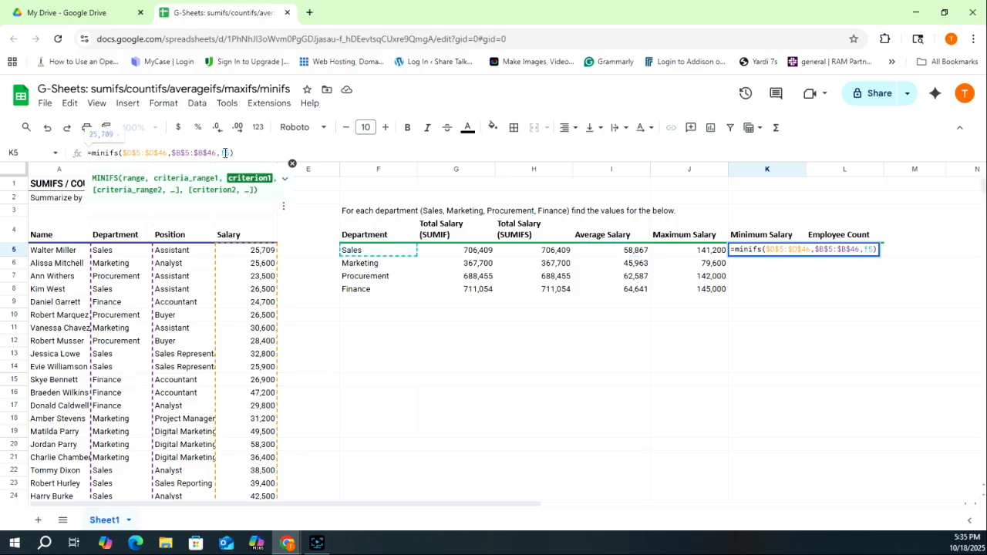
pyautogui.press('Return')
pyautogui.click(821, 342)
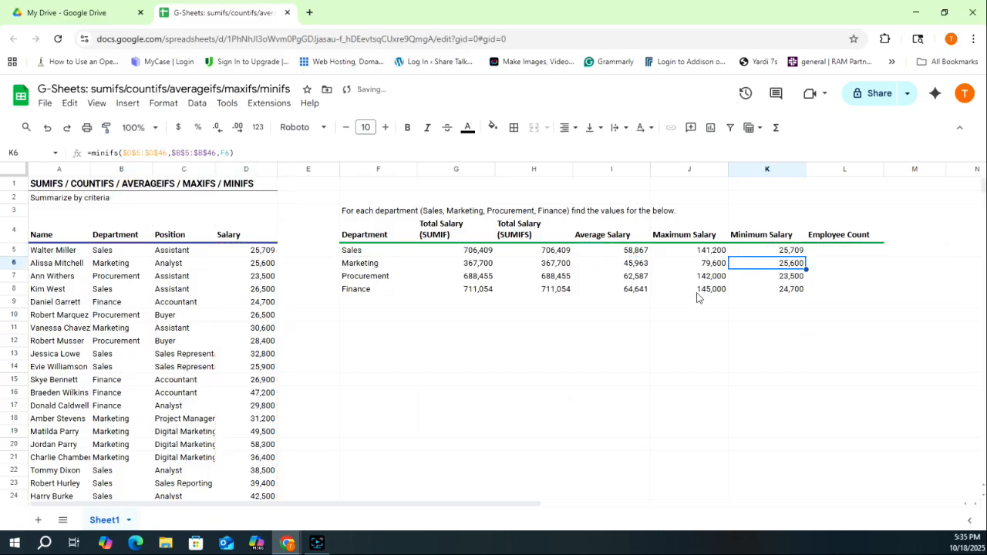
pyautogui.press('Up')
pyautogui.press('Right')
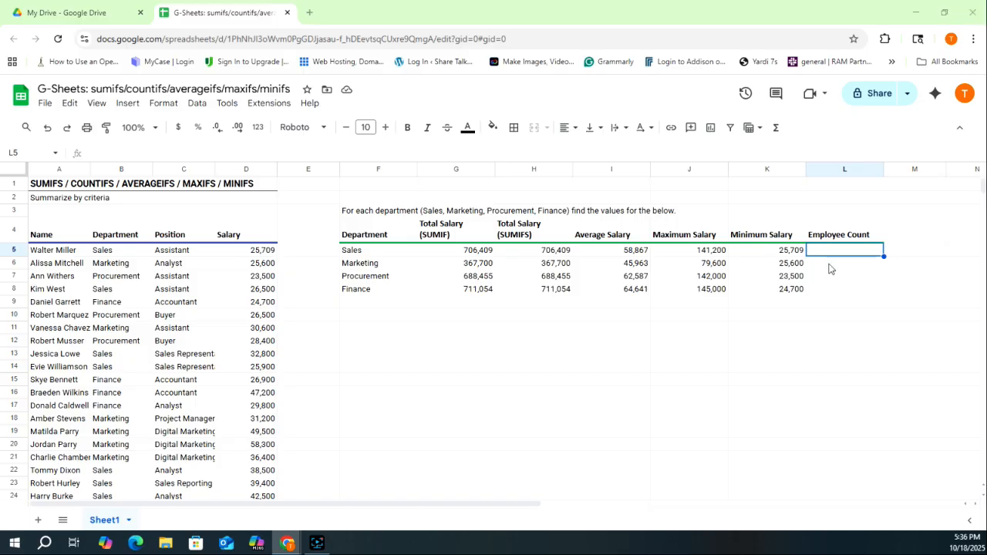
# - Enter =countifs($B$5:$B$46,F5) in L5 and autofill it, giving counts 12, 8, 11, 11
pyautogui.write('=countifs')
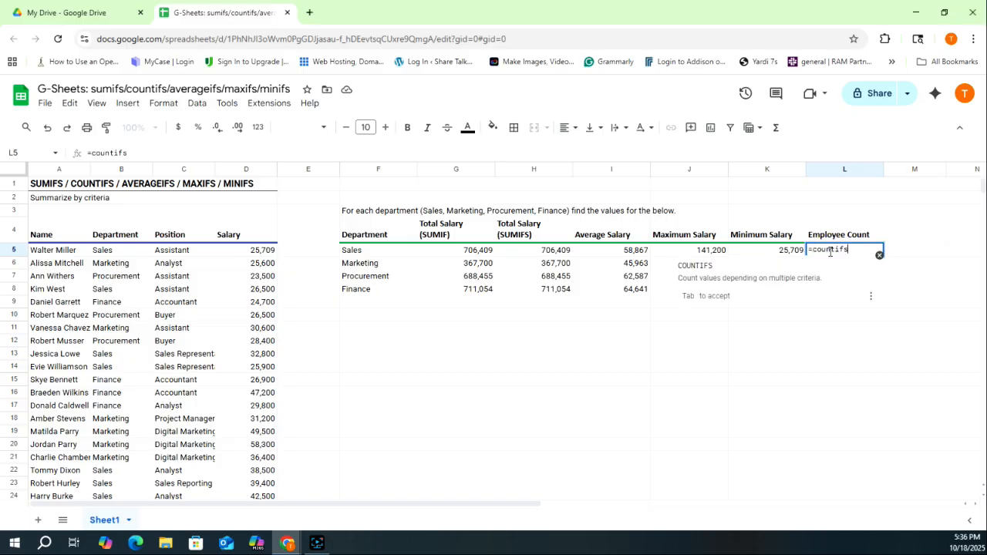
pyautogui.write('(')
pyautogui.click(128, 256)
pyautogui.hotkey('ctrl', 'shift', 'Down')
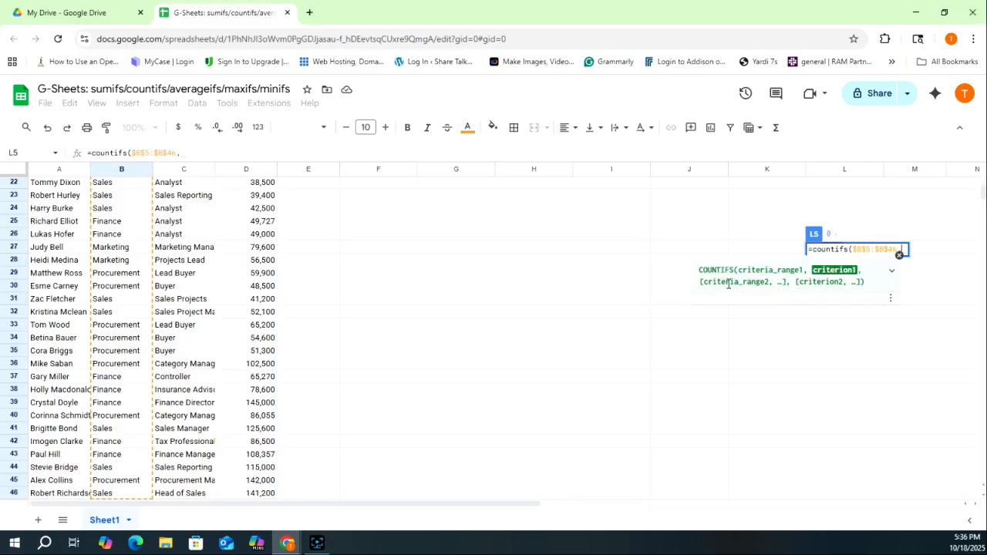
pyautogui.press('F4')
pyautogui.write(',')
pyautogui.click(376, 253)
pyautogui.press('Return')
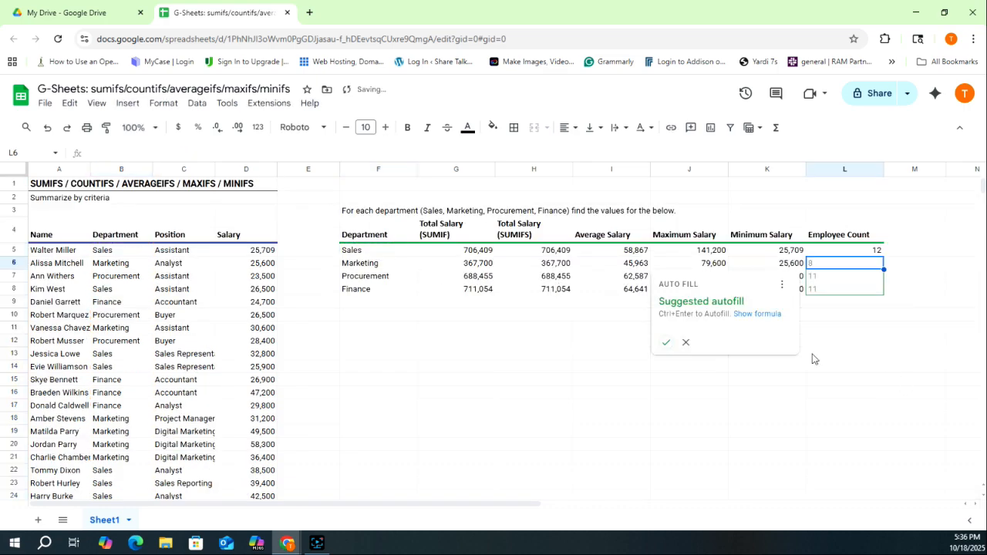
pyautogui.hotkey('ctrl', 'Return')
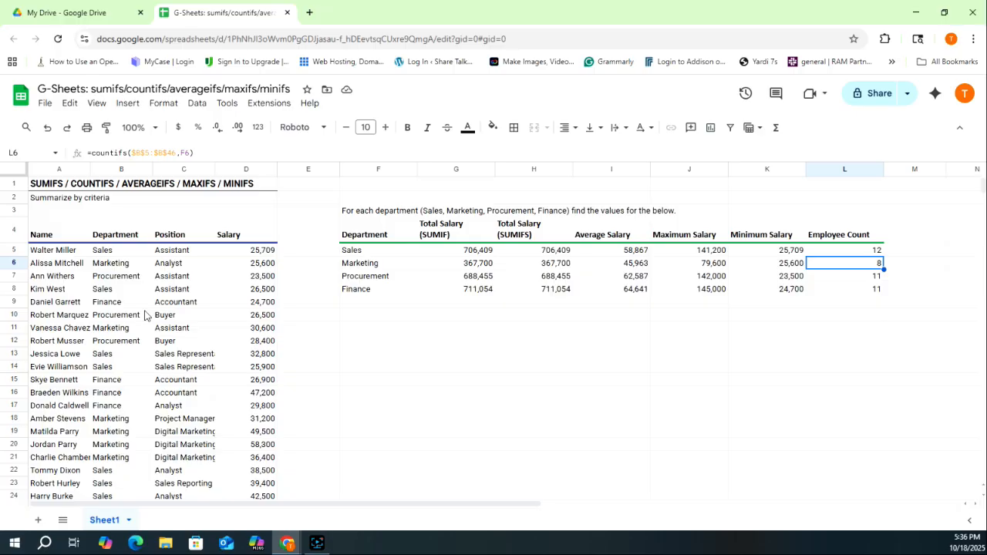
pyautogui.press('Down')
pyautogui.press('Down')
pyautogui.press('Down')
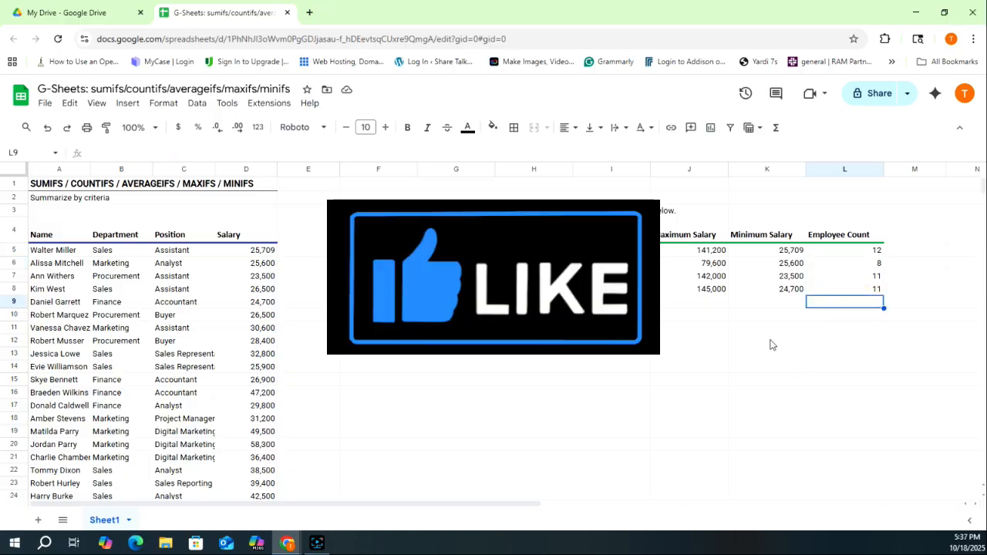